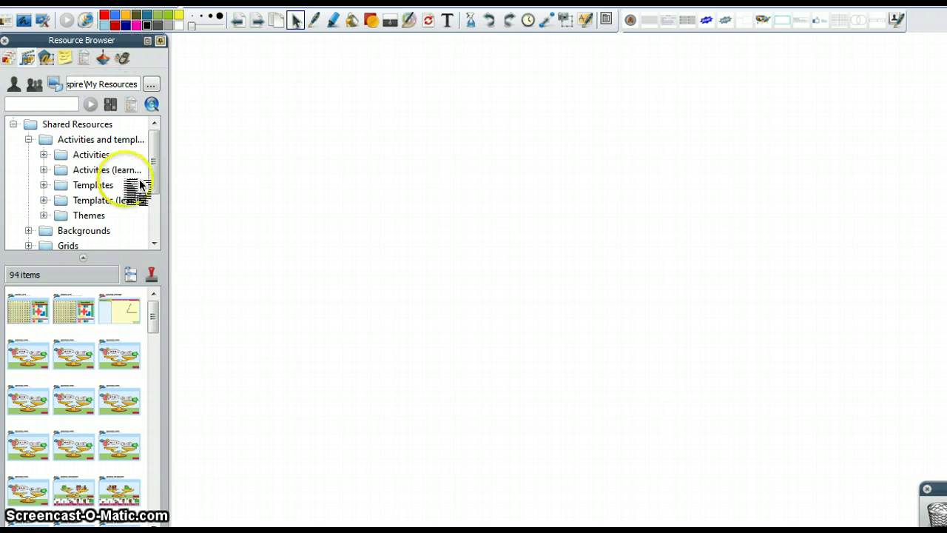
Open the Activities 100 grids folder in Shared Resources, place "100 square 1" on the page and mark 2 with an orange tile
click(41, 64)
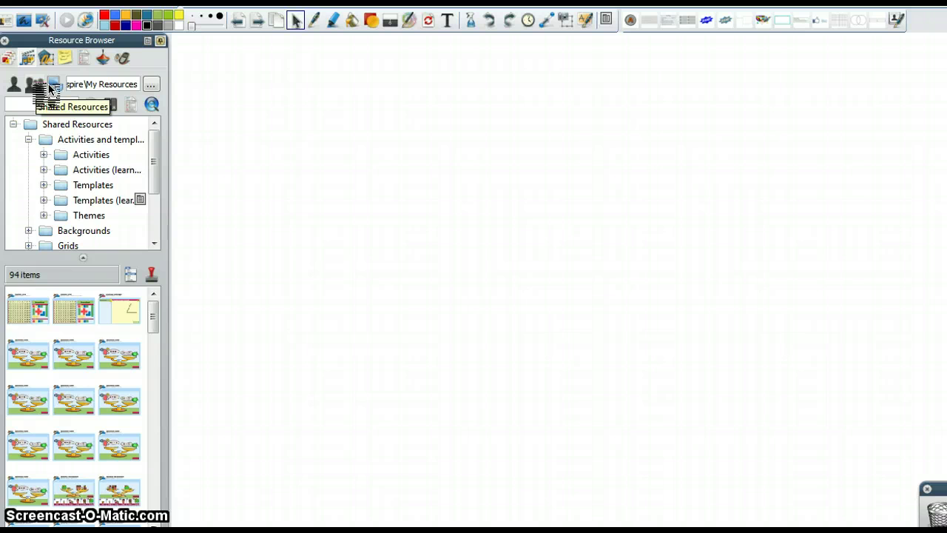
click(36, 83)
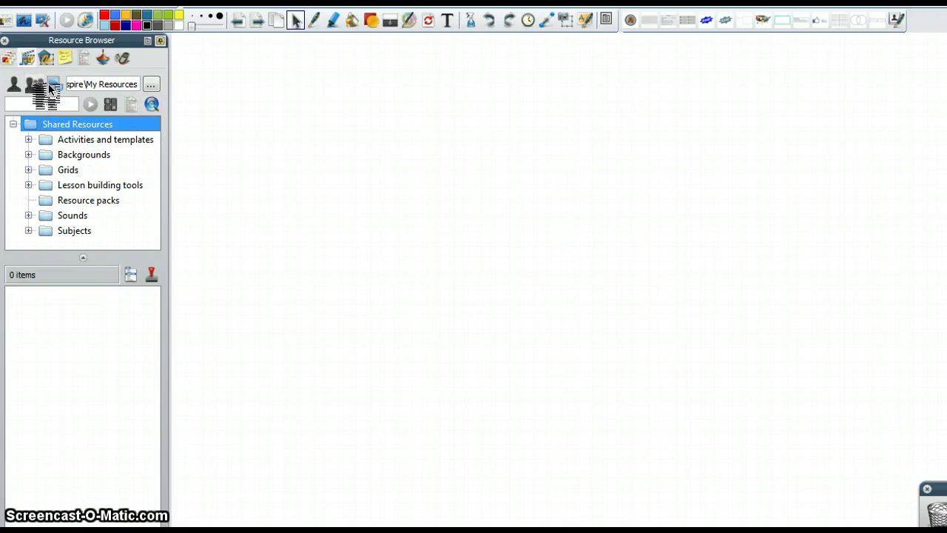
click(43, 141)
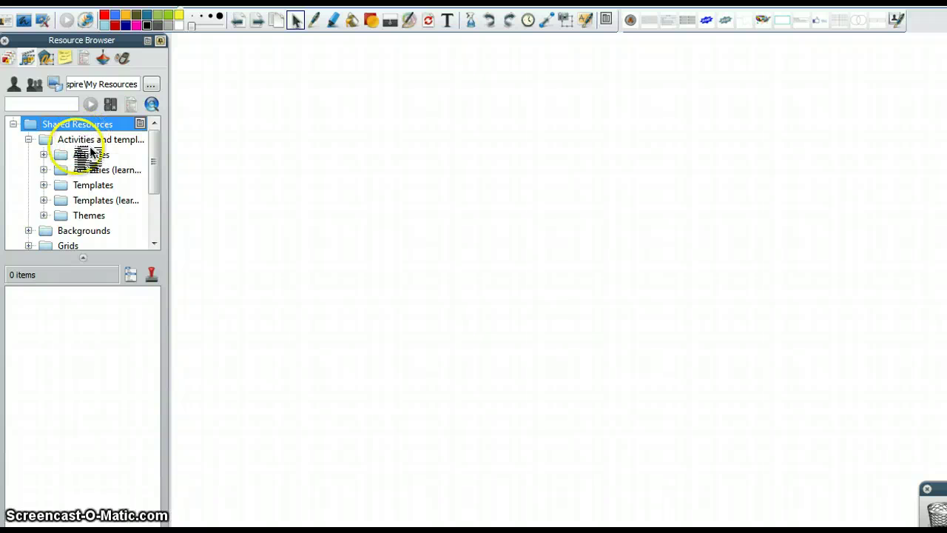
click(44, 155)
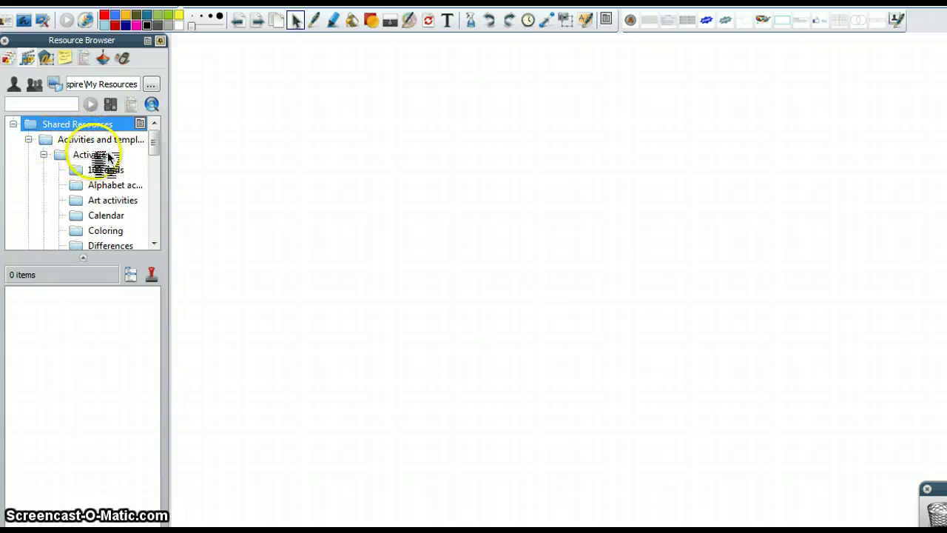
click(105, 169)
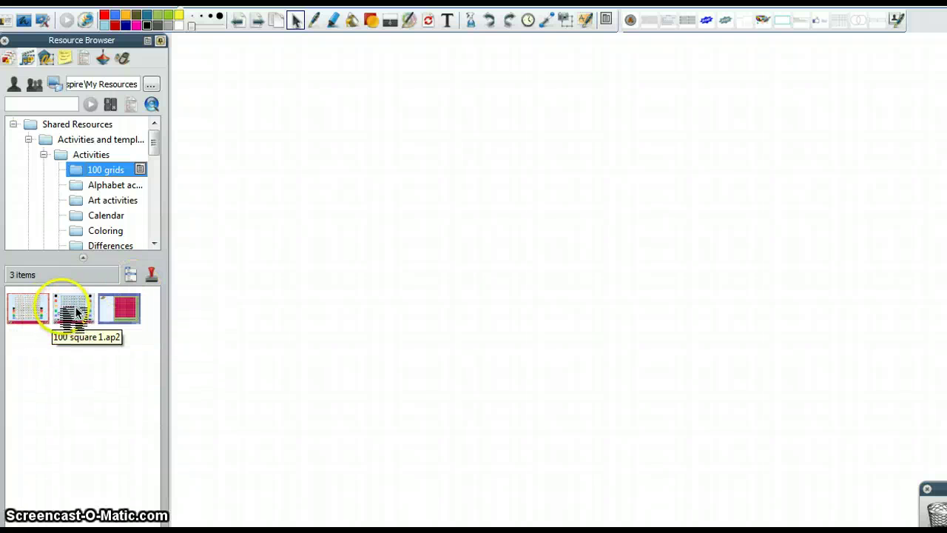
drag(76, 312, 419, 94)
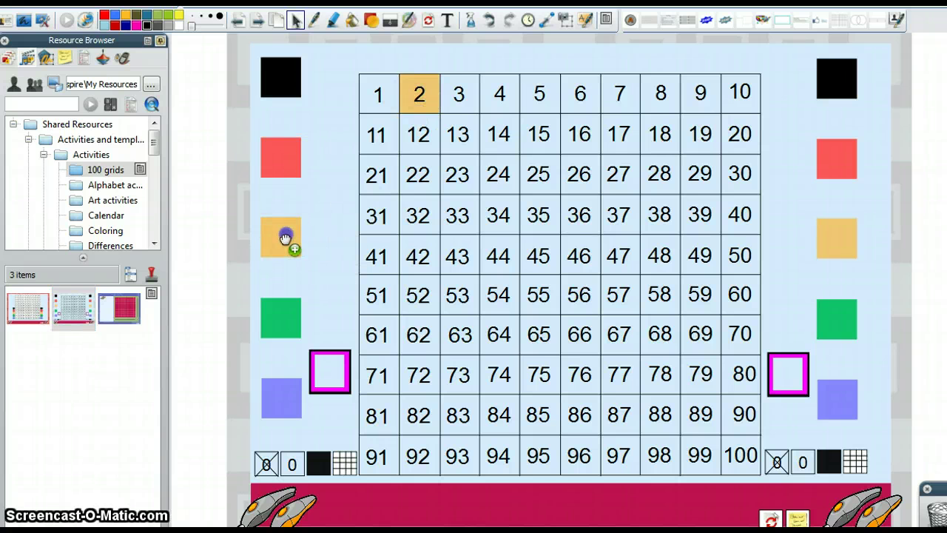
Mark 4, 6, 8, 10 and 12 on the number grid with orange tiles, and reset the page
drag(285, 238, 500, 96)
drag(286, 217, 580, 94)
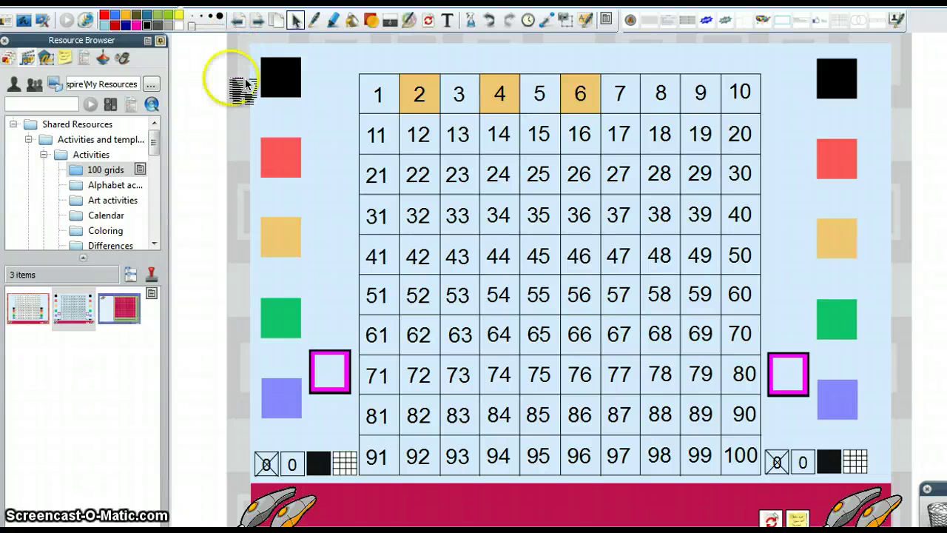
drag(275, 238, 299, 201)
drag(268, 236, 655, 97)
drag(267, 247, 741, 94)
drag(281, 244, 418, 137)
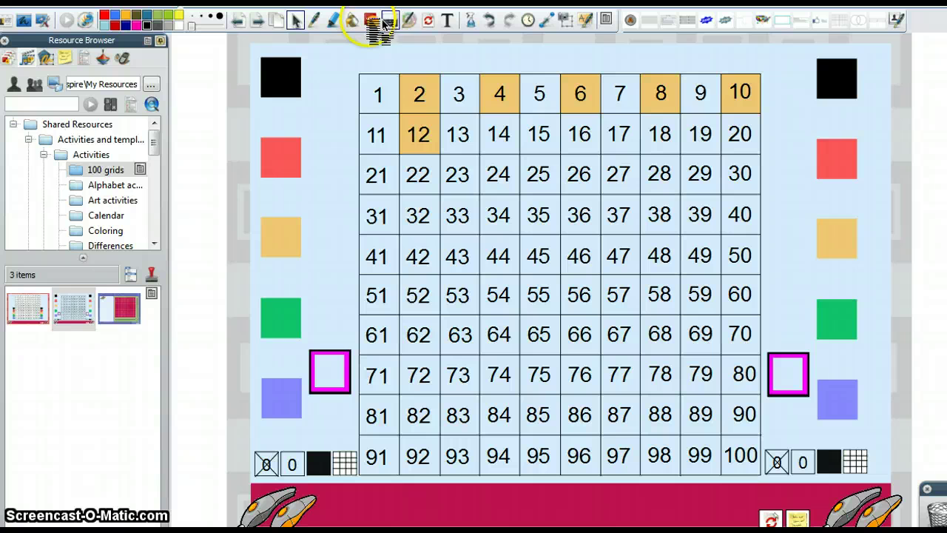
click(442, 21)
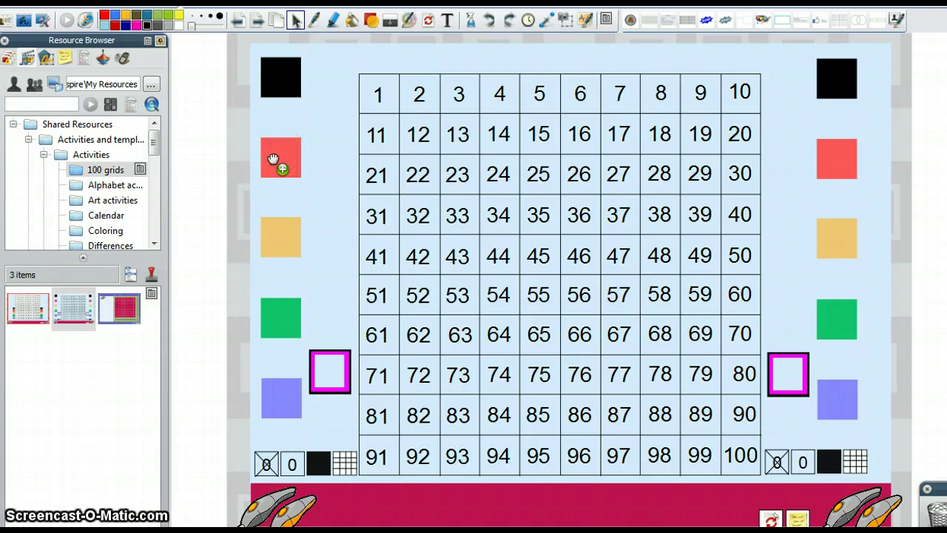
Mark the multiples of four, 4, 8 and 12, with red tiles and reset the page
drag(273, 159, 521, 98)
drag(275, 157, 661, 101)
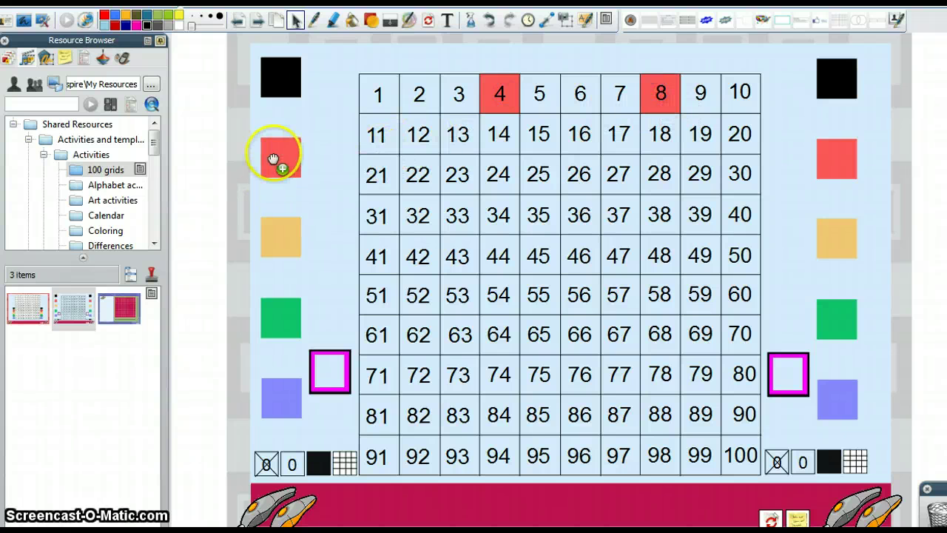
drag(276, 152, 429, 137)
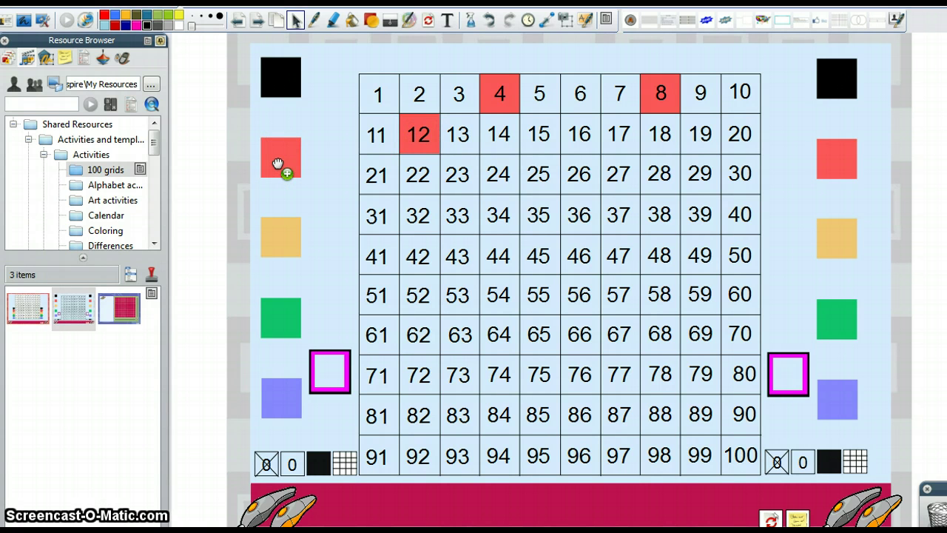
drag(277, 163, 443, 28)
click(429, 21)
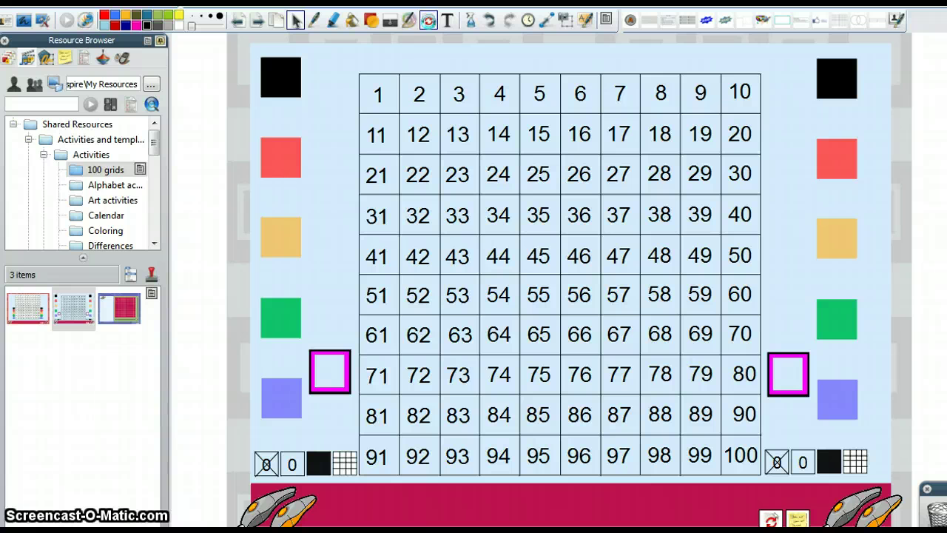
drag(292, 229, 329, 231)
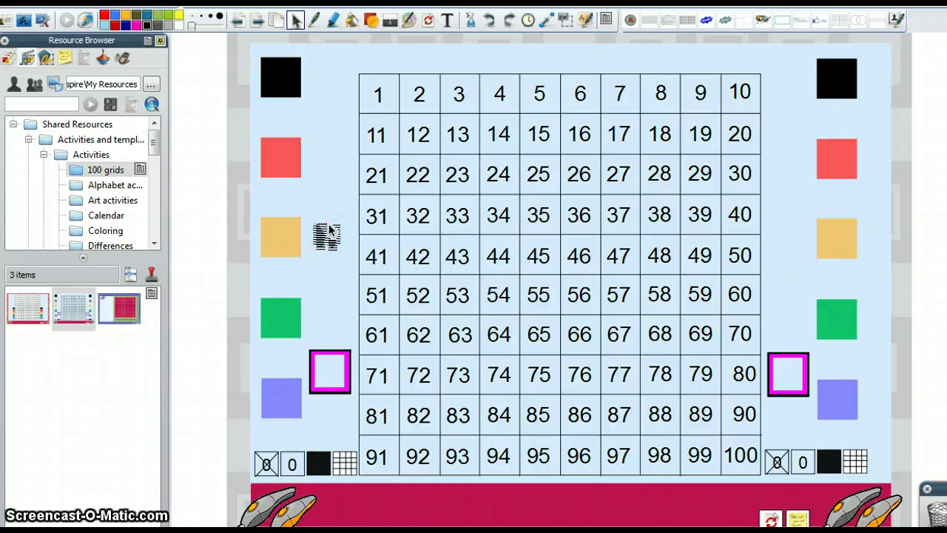
Mark the multiples of five from 5 to 25 with red tiles and reset the page
drag(275, 154, 535, 93)
drag(308, 140, 741, 93)
drag(282, 150, 752, 150)
drag(266, 161, 540, 180)
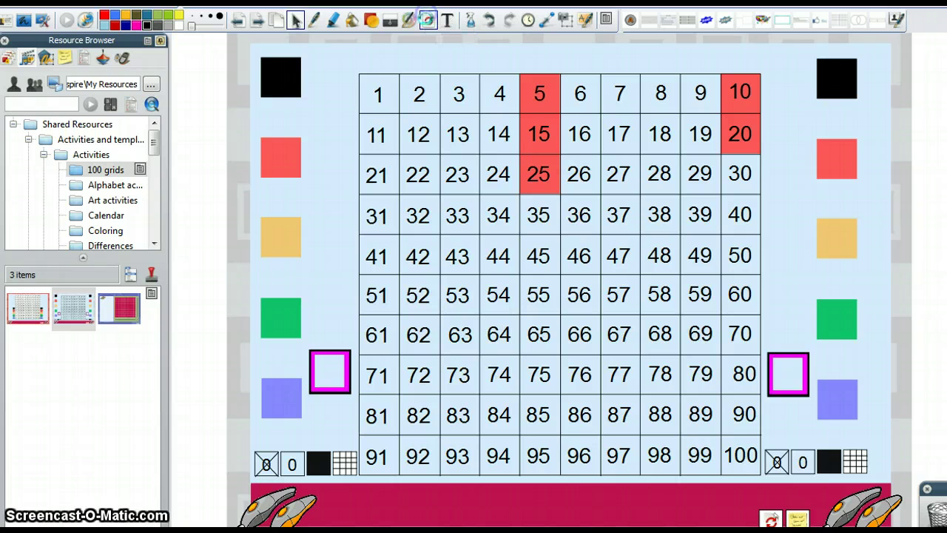
click(445, 21)
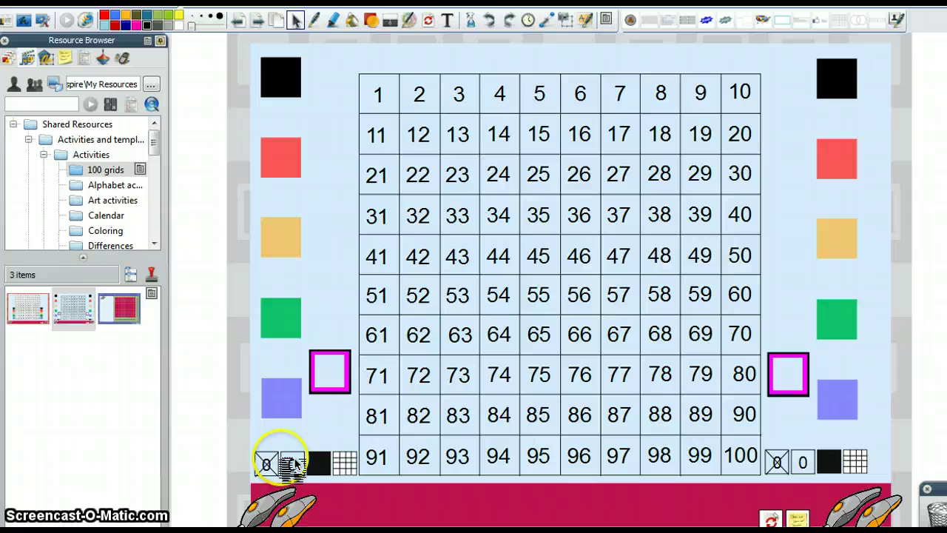
Black out the number grid and place the magenta frame so that only 23 is revealed
click(326, 465)
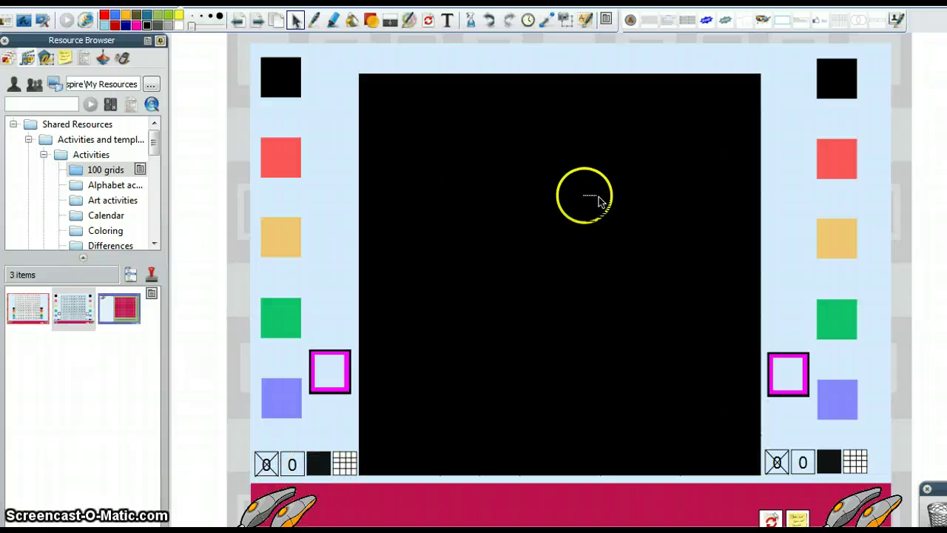
drag(332, 367, 465, 176)
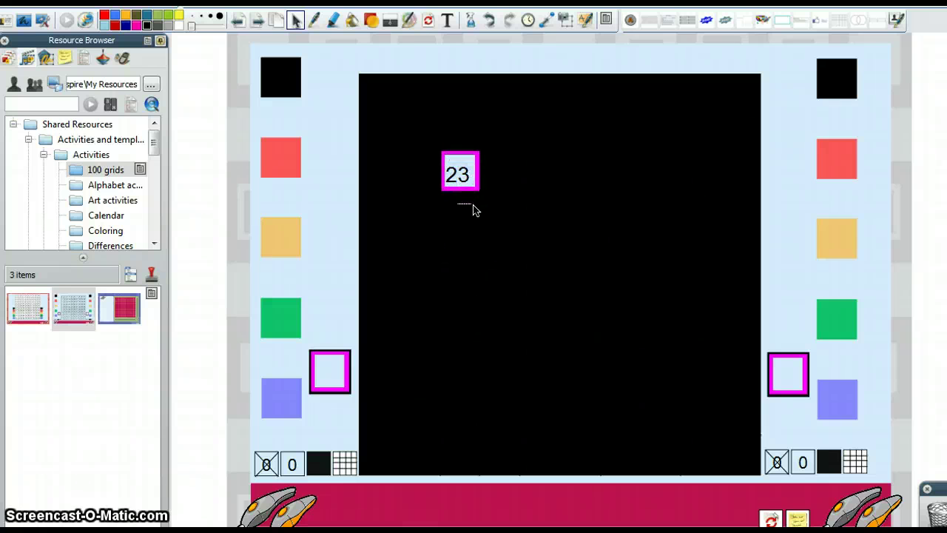
click(459, 212)
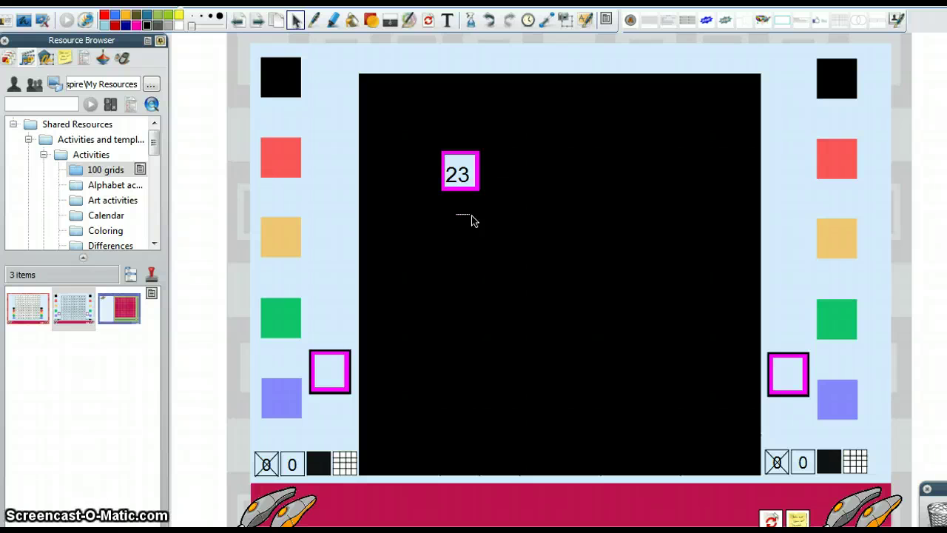
click(491, 172)
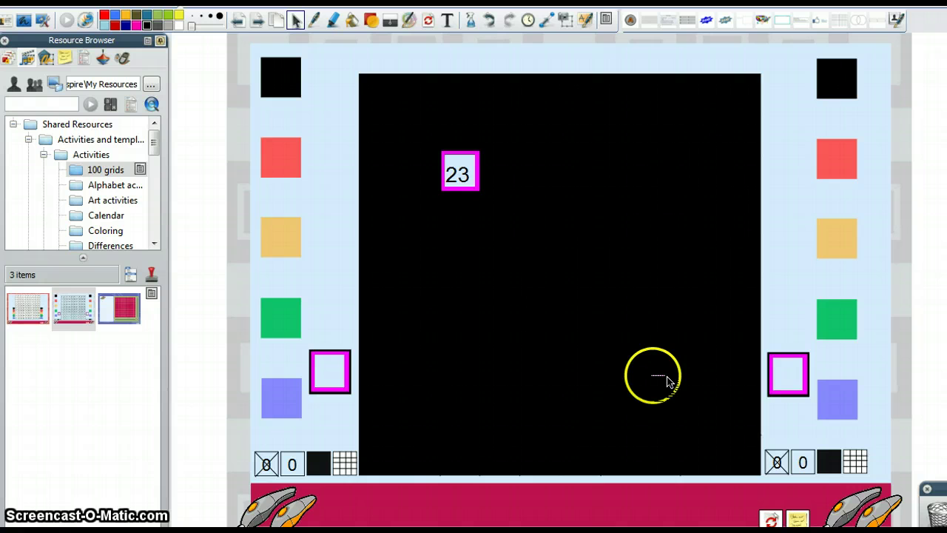
Show the full number grid, black it out once more, and show it again
click(345, 465)
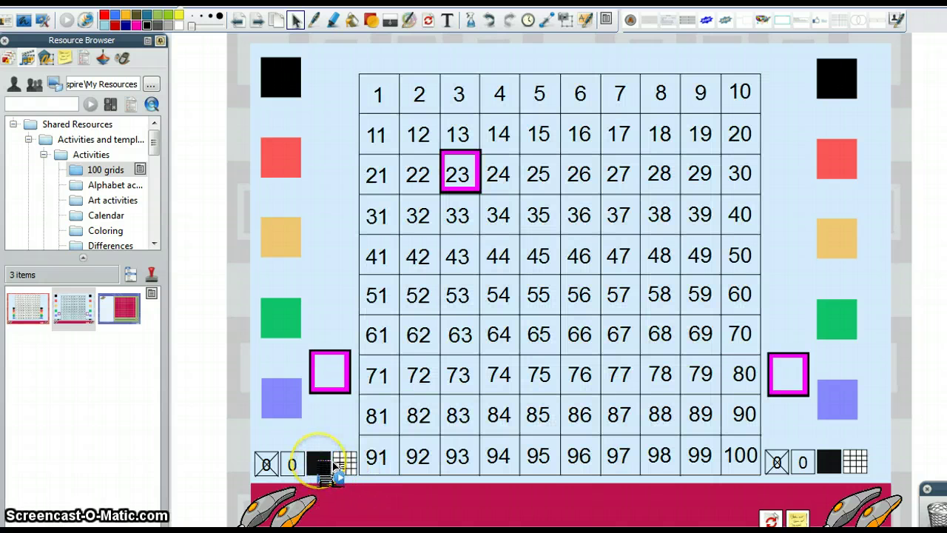
click(320, 463)
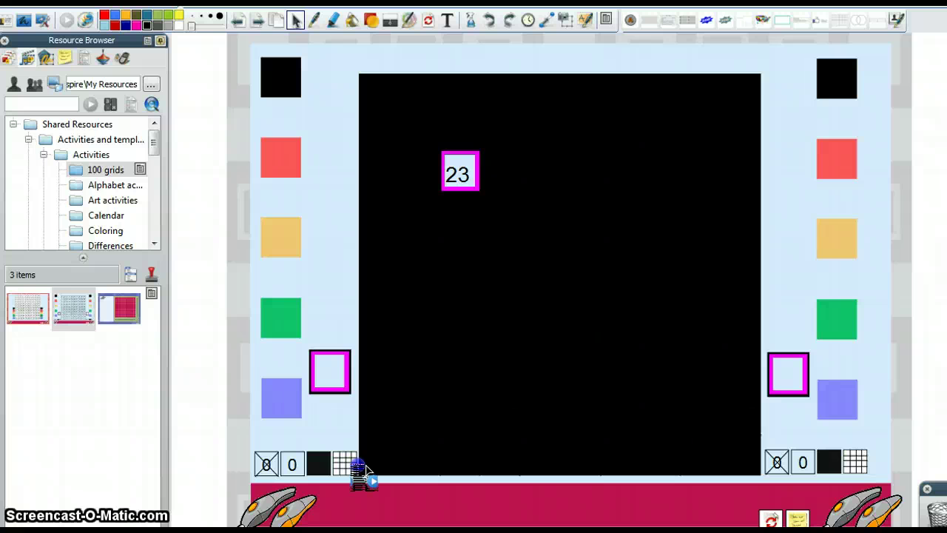
click(319, 462)
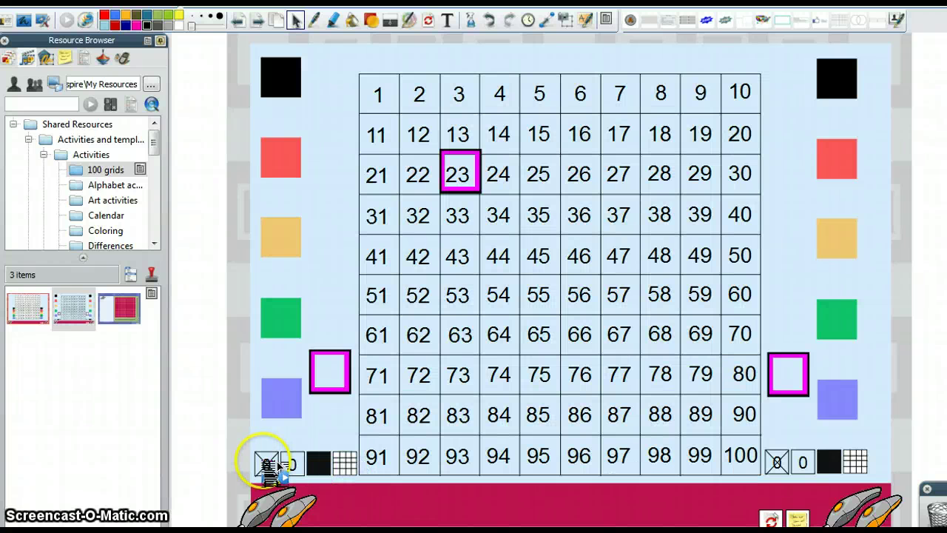
Mark 5 with a red tile and move the magenta frame from 23 into the trash
drag(276, 148, 555, 97)
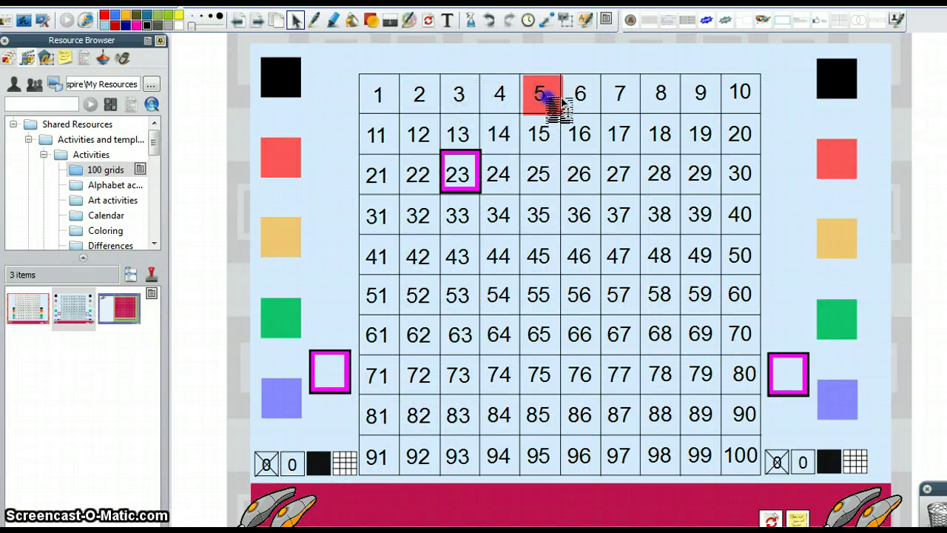
mouse_move(481, 173)
mouse_down()
mouse_move(651, 285)
mouse_move(903, 499)
mouse_move(934, 509)
mouse_up()
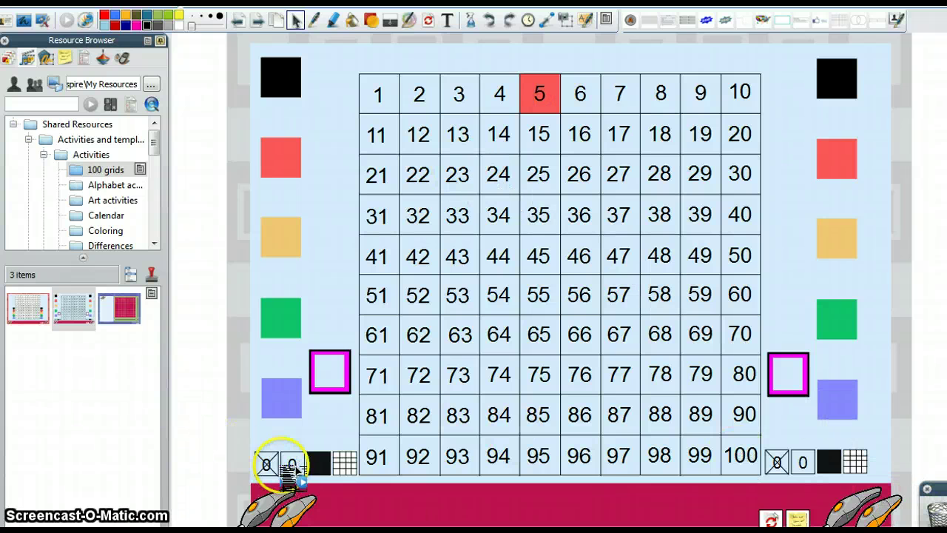
Hide the grid's numbers and place red tiles on the blank cells for 10 and 15
click(270, 463)
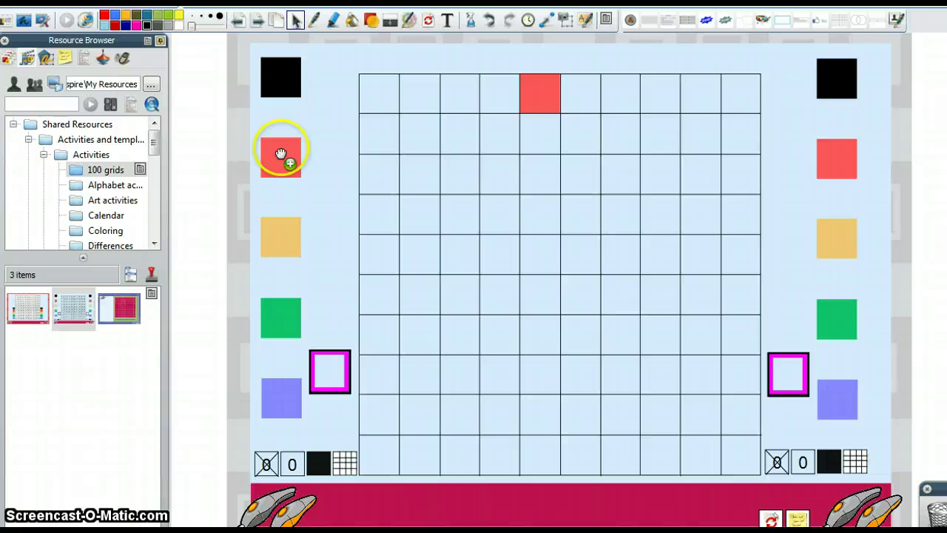
drag(281, 152, 743, 93)
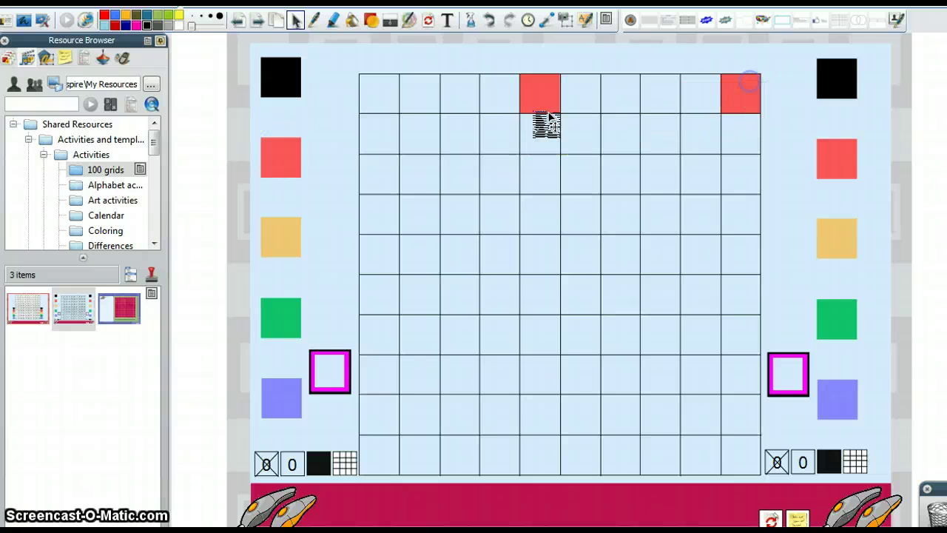
drag(290, 157, 559, 137)
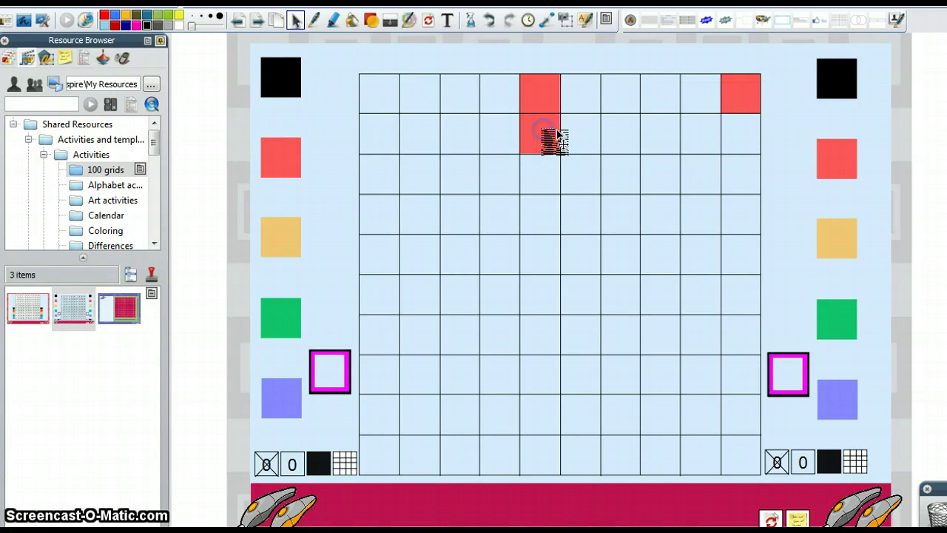
click(547, 91)
click(739, 94)
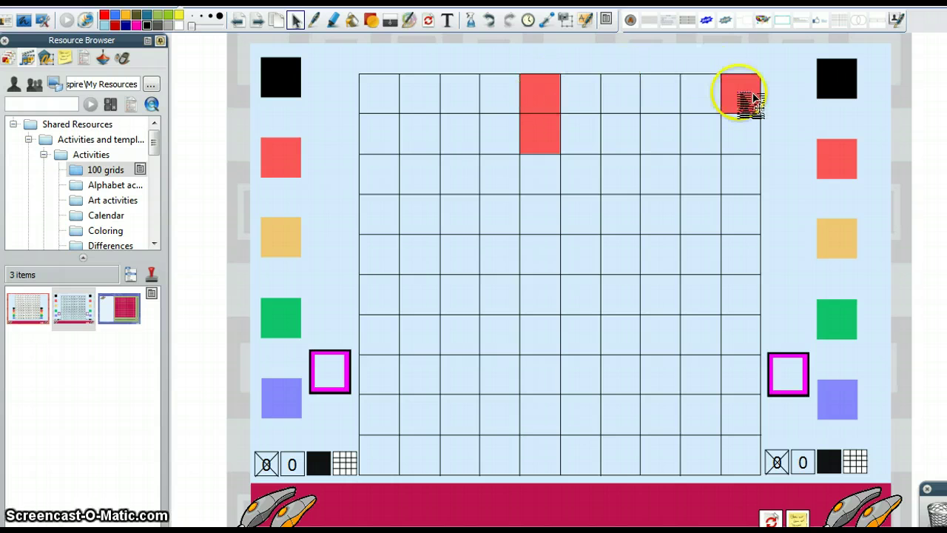
click(522, 146)
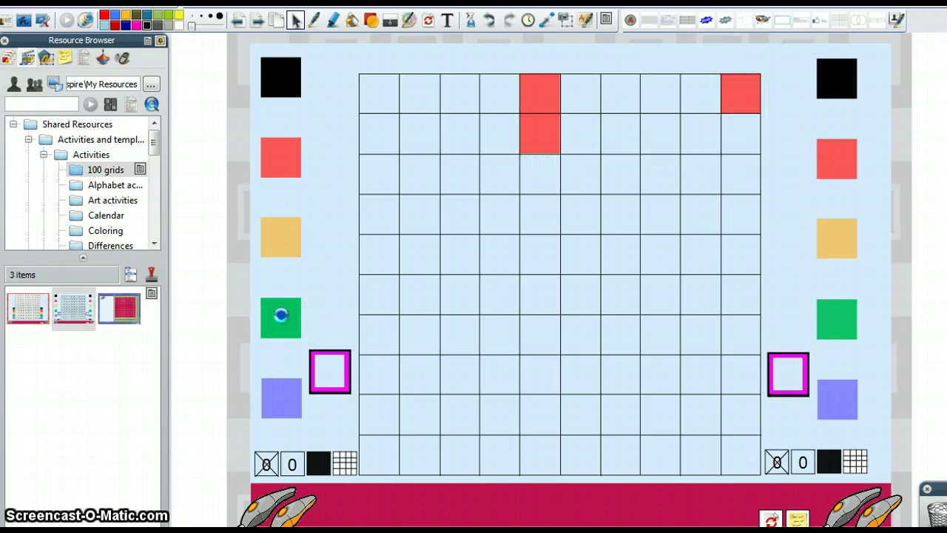
Place a green tile on the blank cell for 80 and show the grid's numbers again
drag(275, 318, 742, 377)
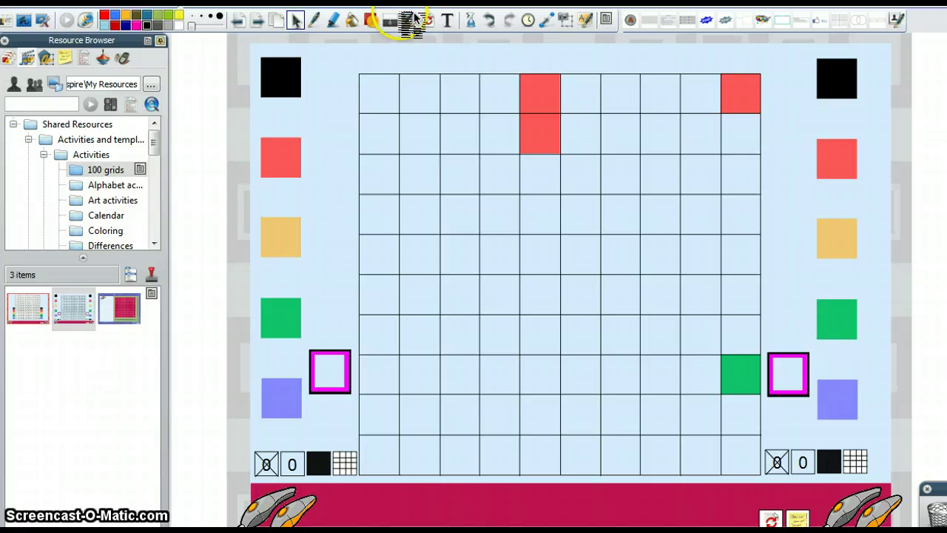
click(292, 464)
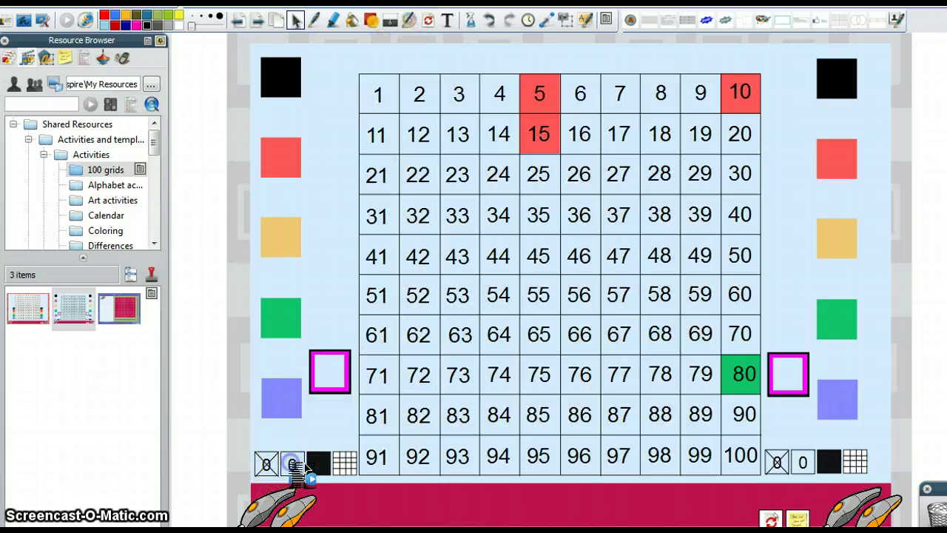
Black out the grid, reveal 73 with the magenta frame, and bring the full grid back
click(316, 462)
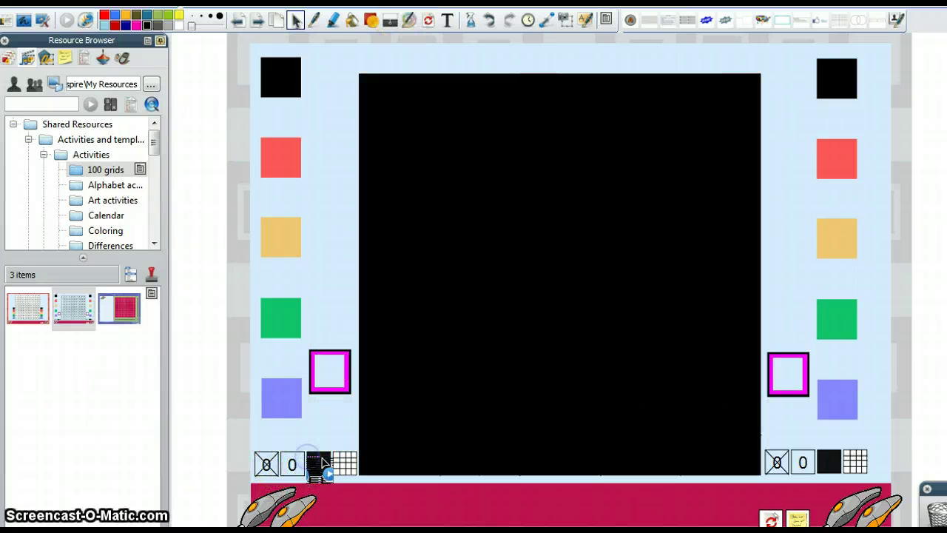
drag(318, 375, 473, 373)
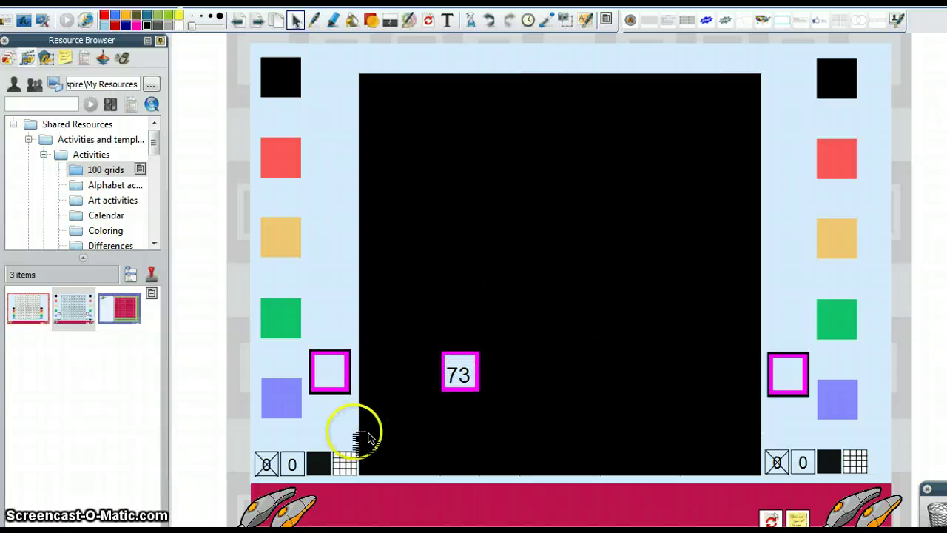
click(354, 463)
drag(362, 462, 339, 289)
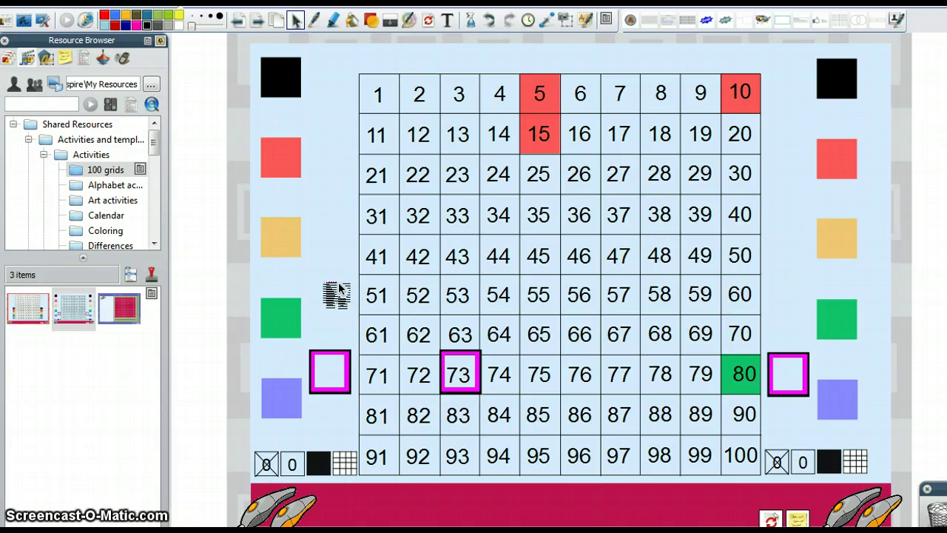
Open the Number grid activity from the Math starters folder, conceal the numbers centred on 35 with the red cross, and highlight 3 in yellow
drag(339, 288, 701, 101)
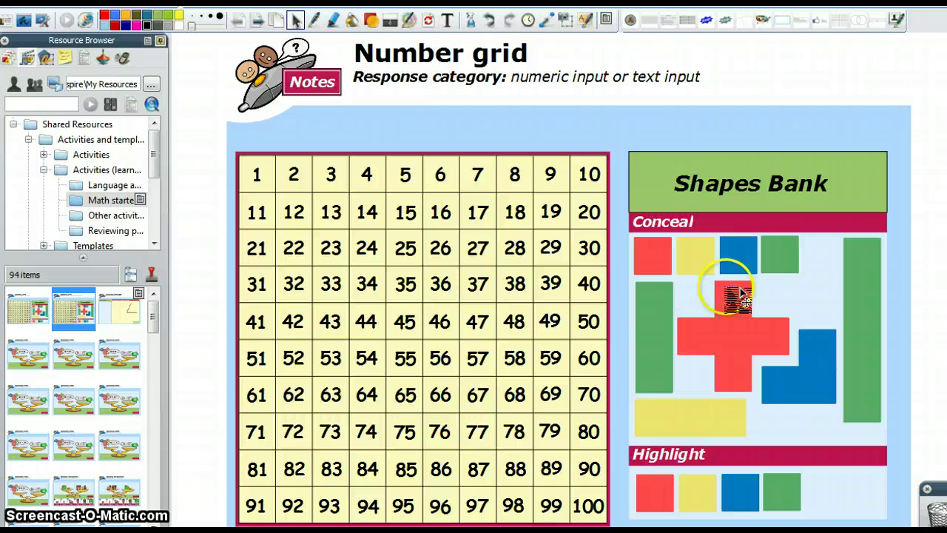
drag(736, 318, 340, 175)
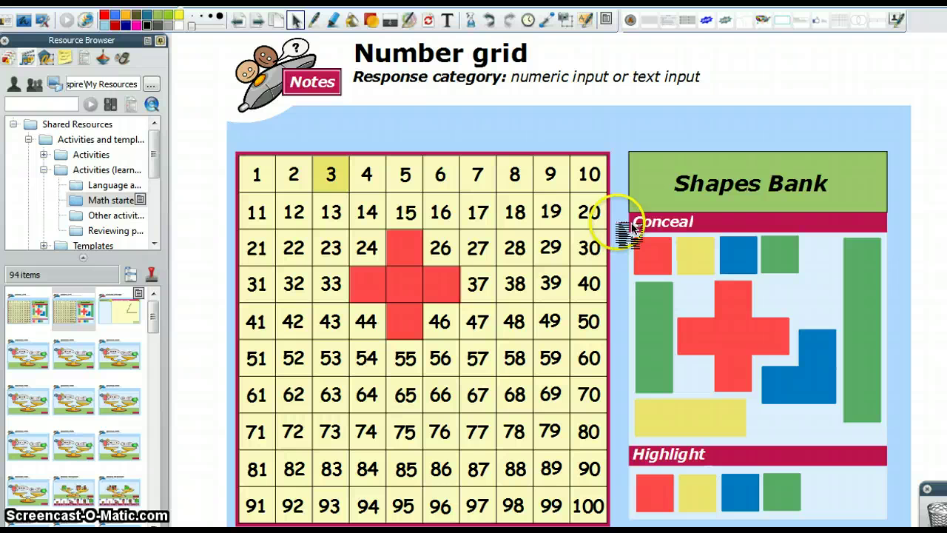